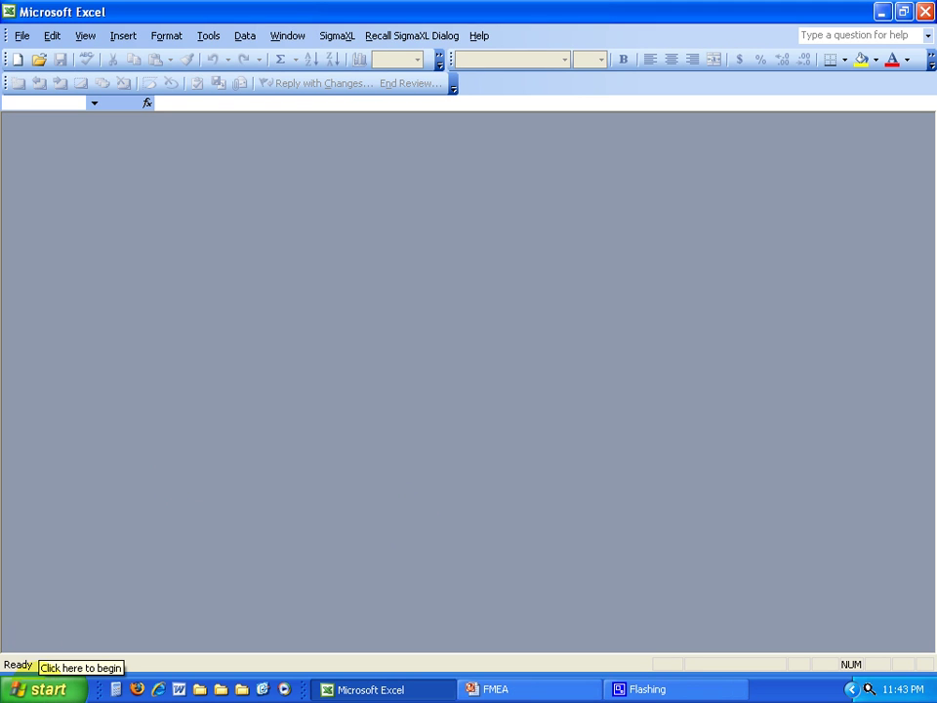
Open SigmaXL's 'Template & Calculator Examples' sample workbook from the Start menu's Sample Data folder.
left_click(41, 686)
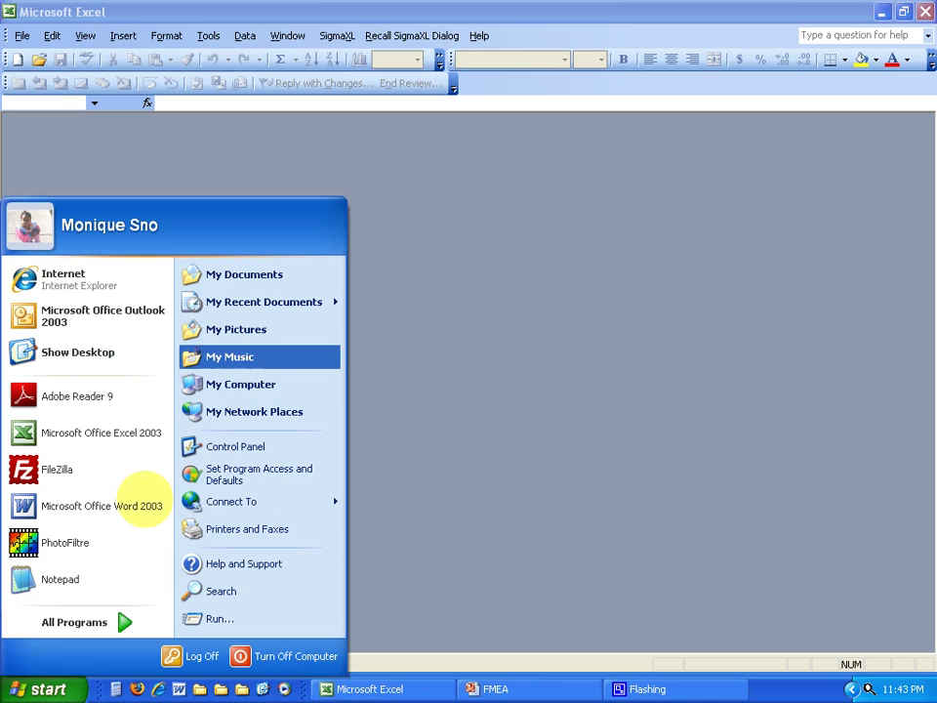
mouse_move(115, 619)
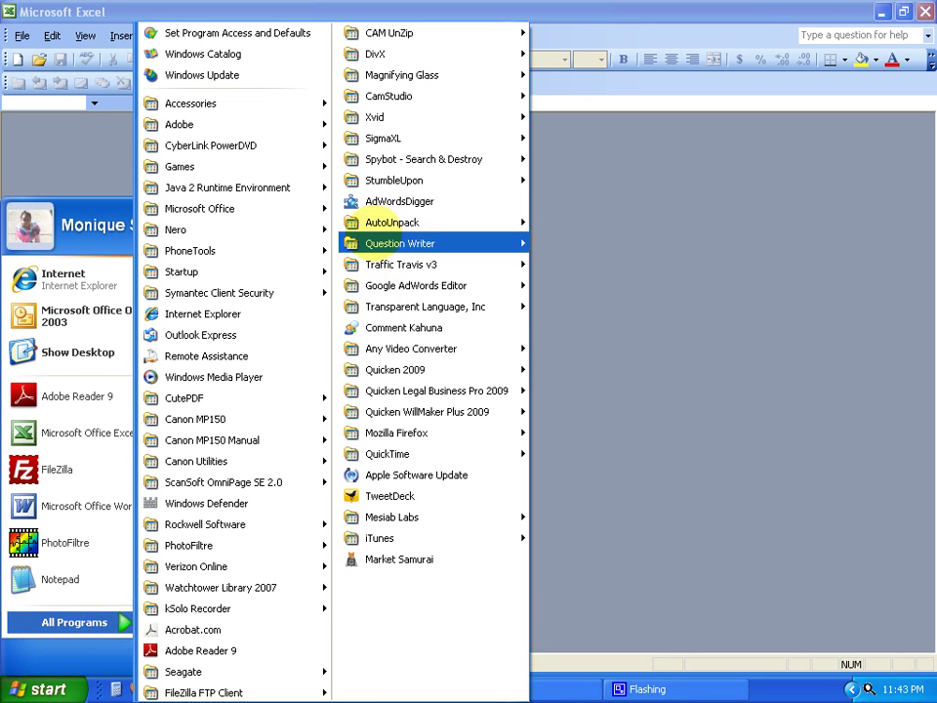
mouse_move(400, 137)
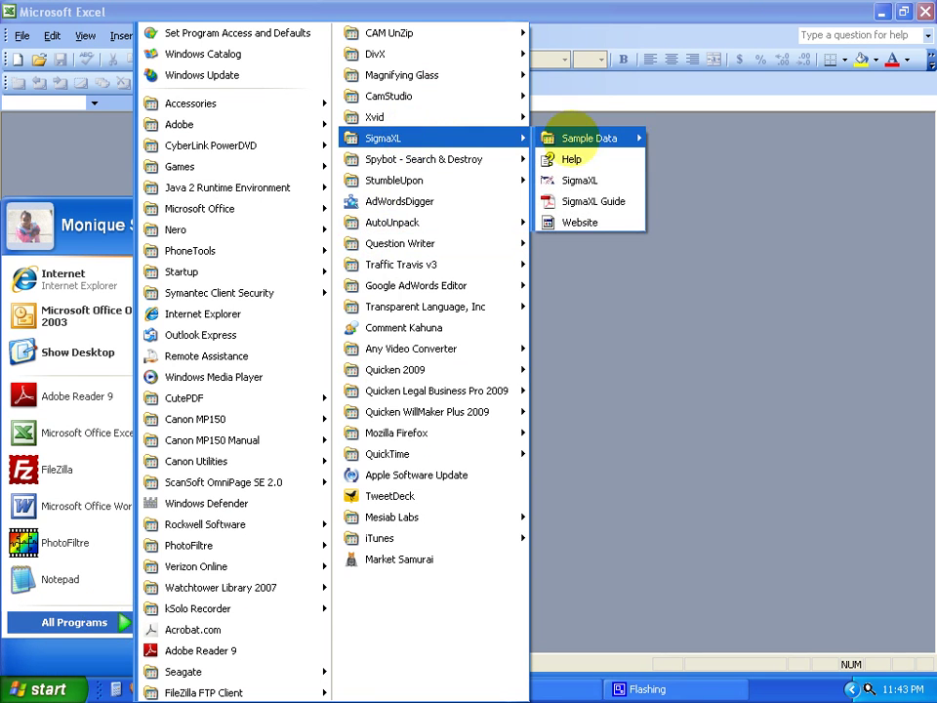
mouse_move(585, 137)
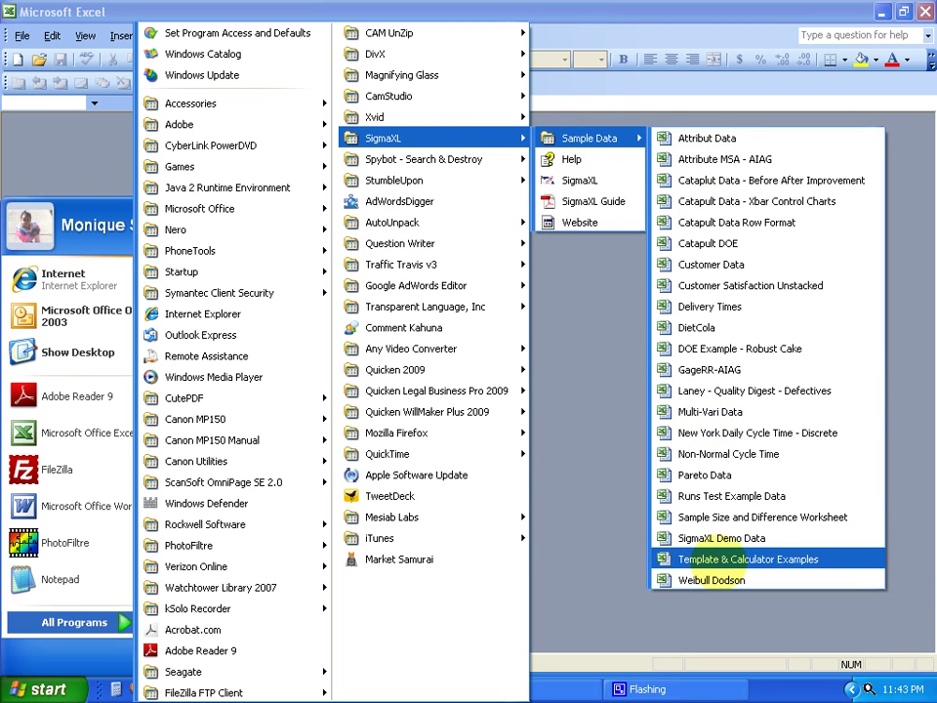
left_click(701, 558)
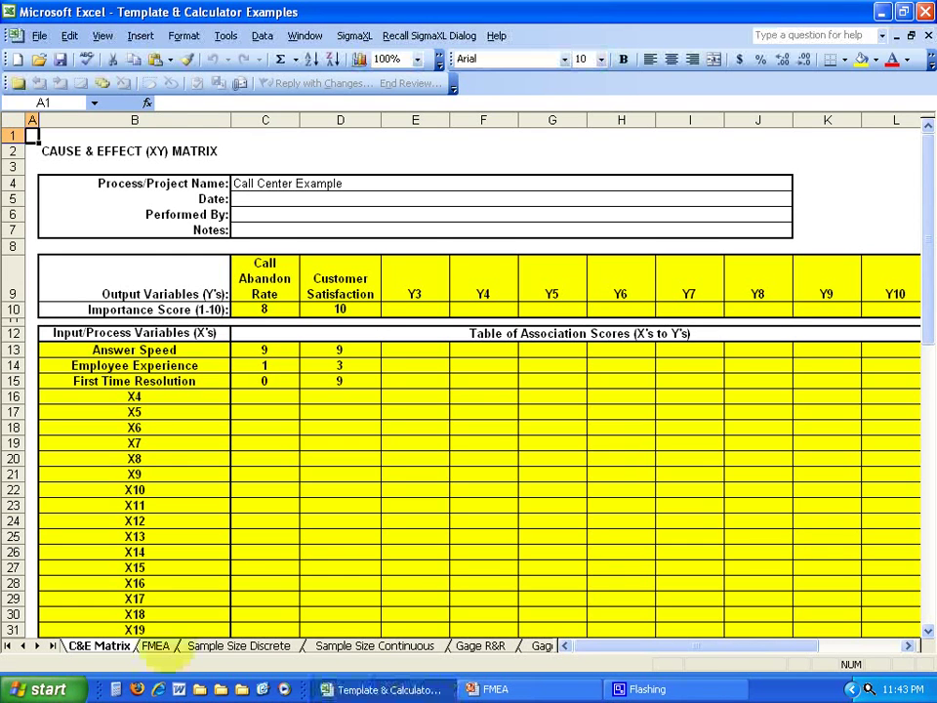
Switch to the FMEA sheet and browse the SigmaXL menu without running any command.
left_click(154, 645)
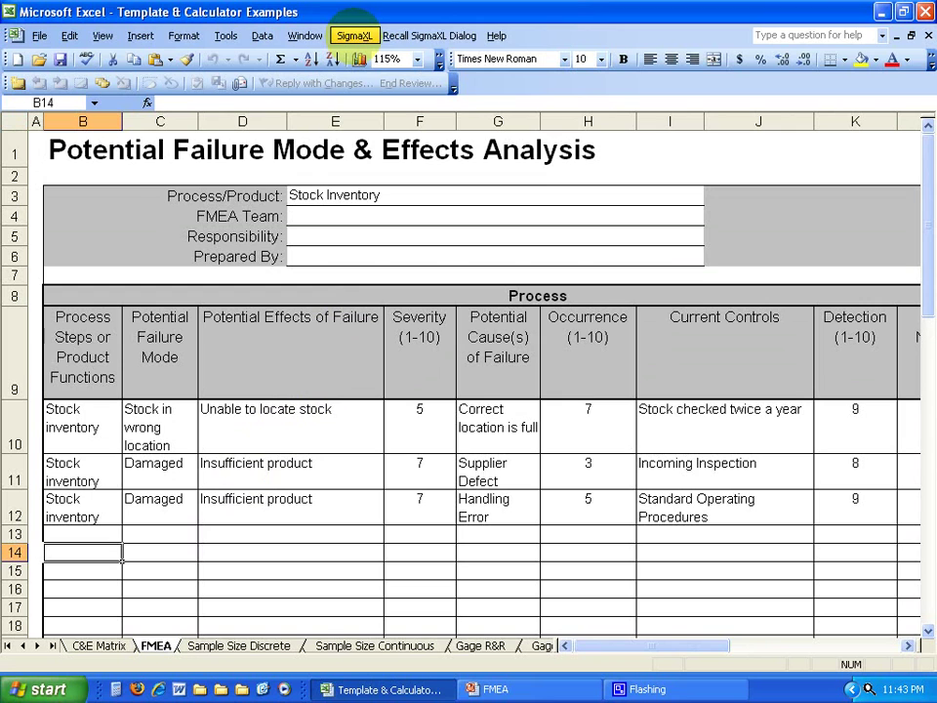
left_click(353, 35)
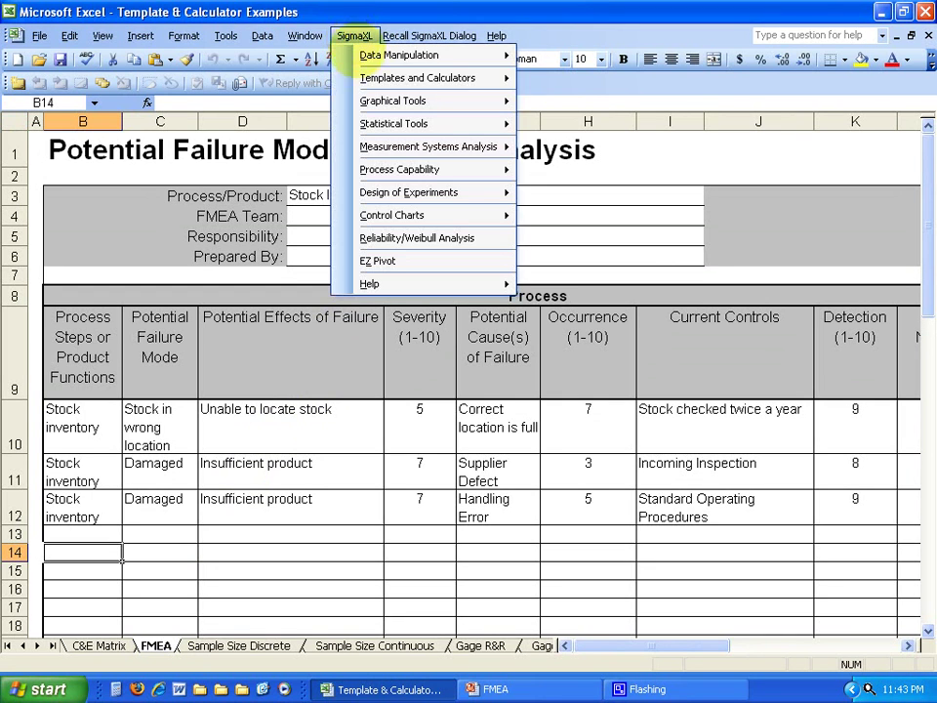
mouse_move(420, 77)
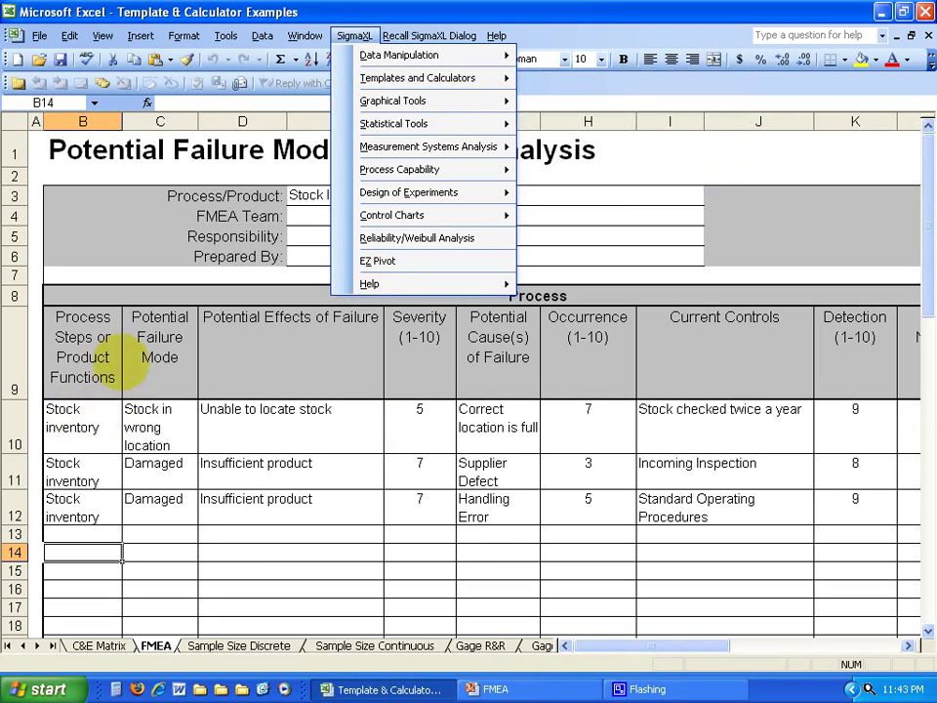
left_click(300, 215)
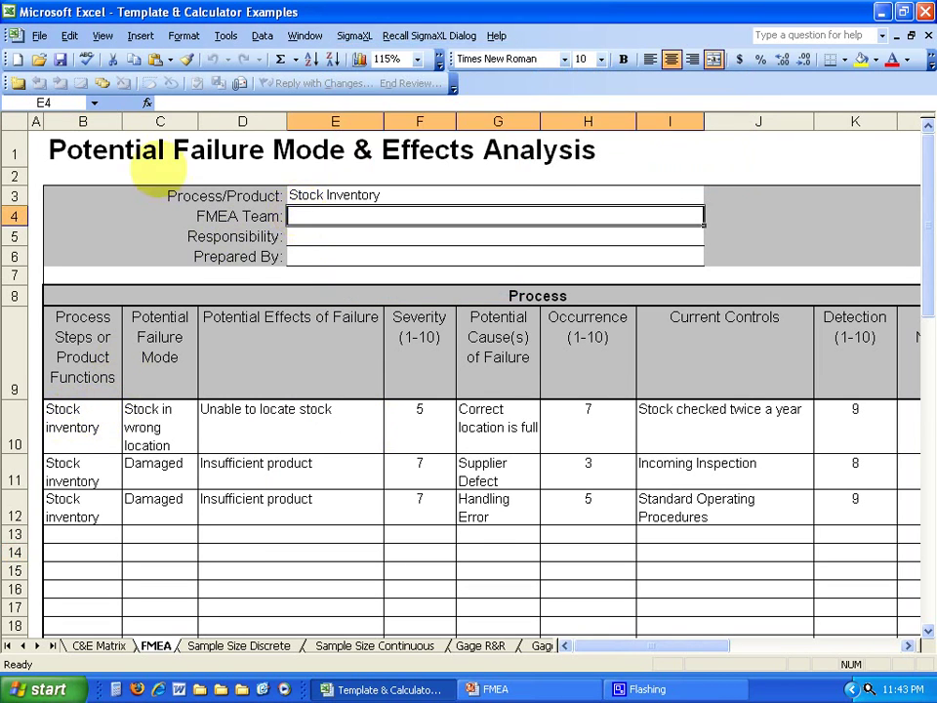
Set the sheet zoom to 120%.
left_click(381, 59)
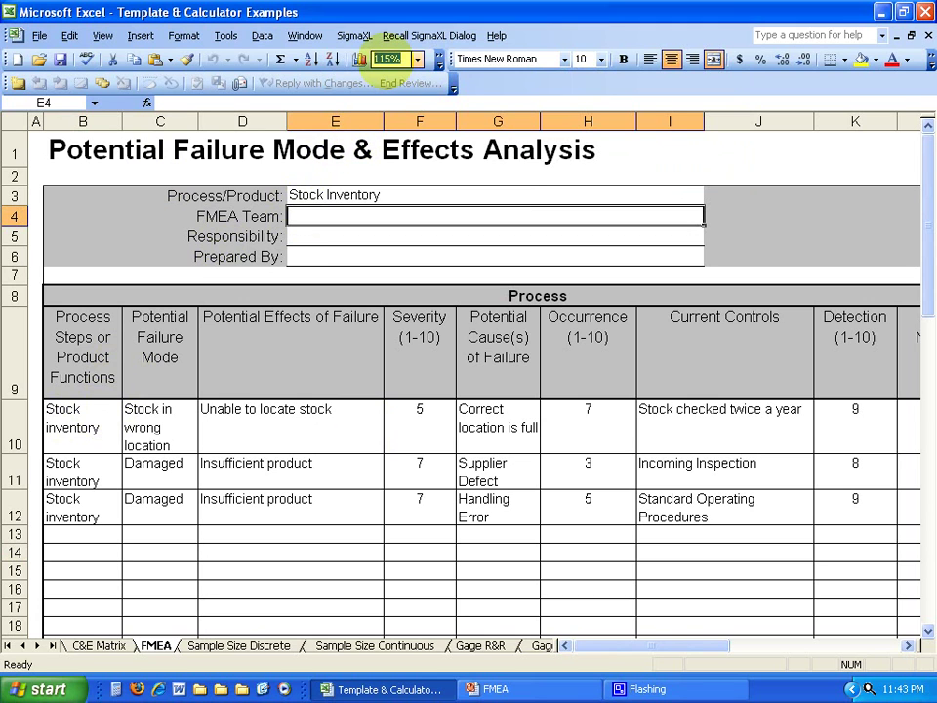
type("120")
key("Return")
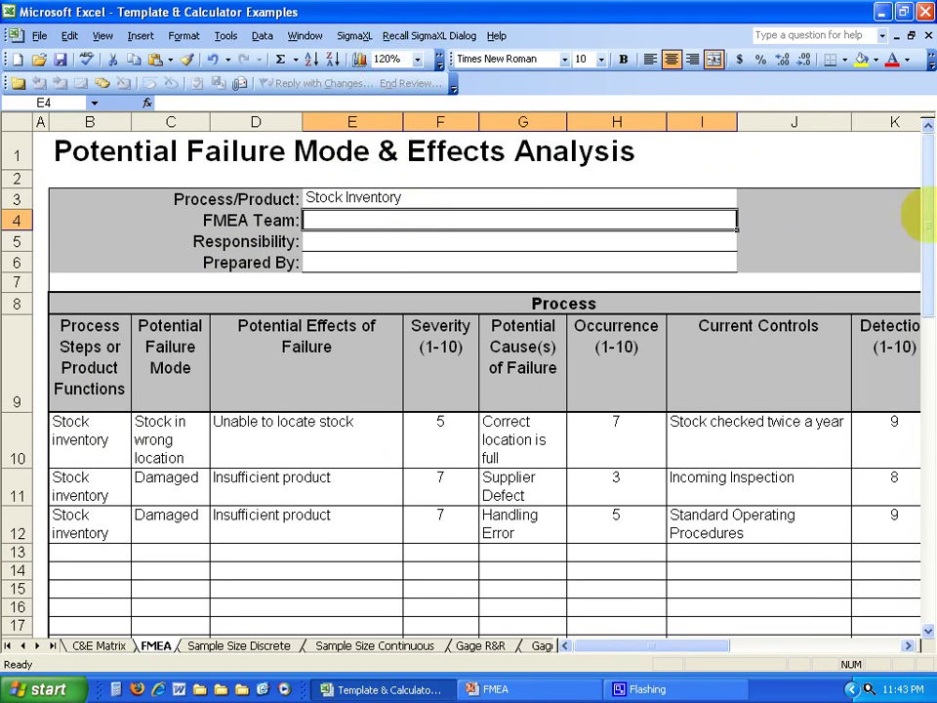
Scroll down the FMEA sheet through the Severity, Occurrence and Detection guideline tables.
left_click_drag(918, 217, 914, 319)
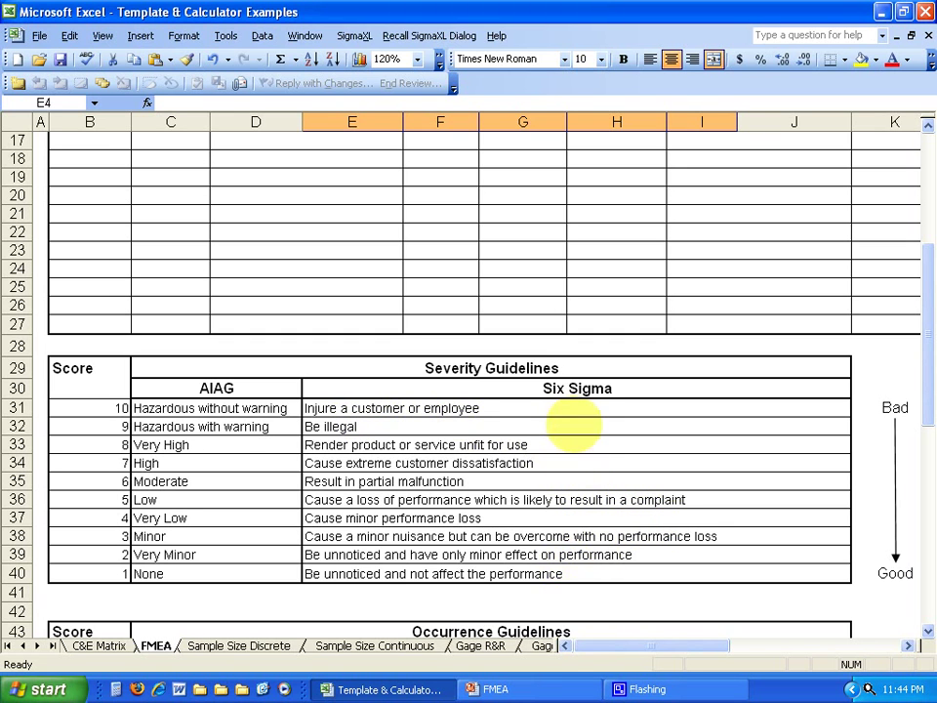
scroll(671, 472, "down", 5)
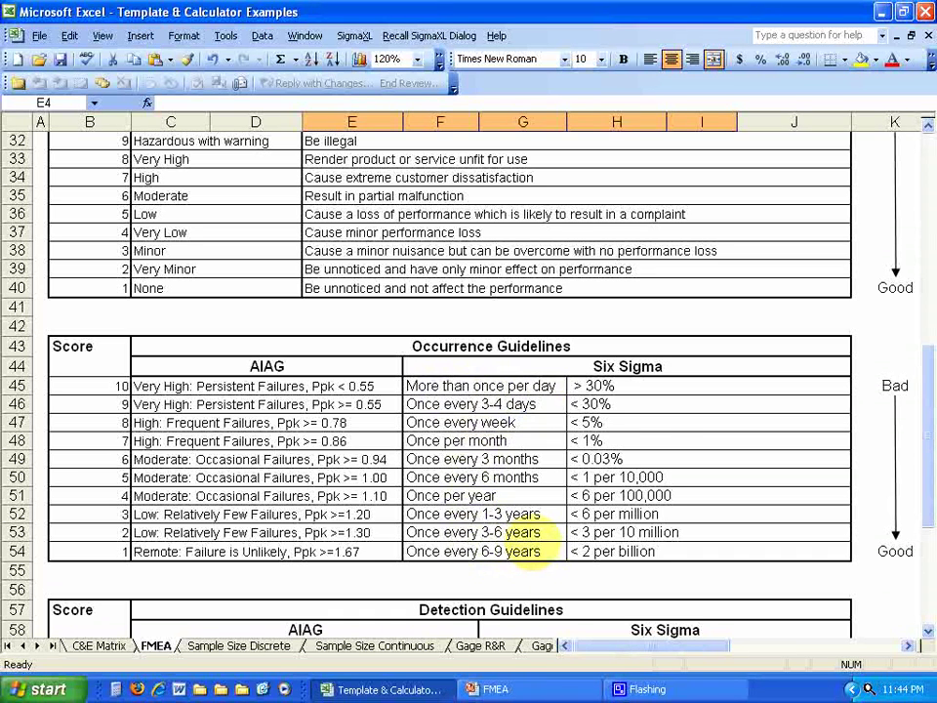
scroll(535, 532, "down", 5)
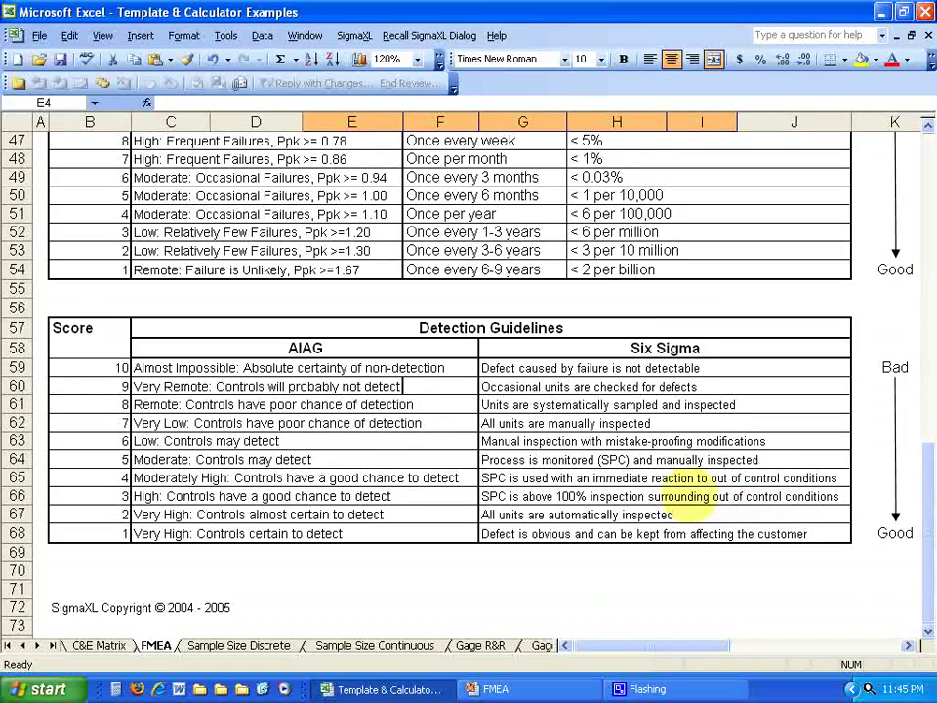
scroll(698, 495, "up", 14)
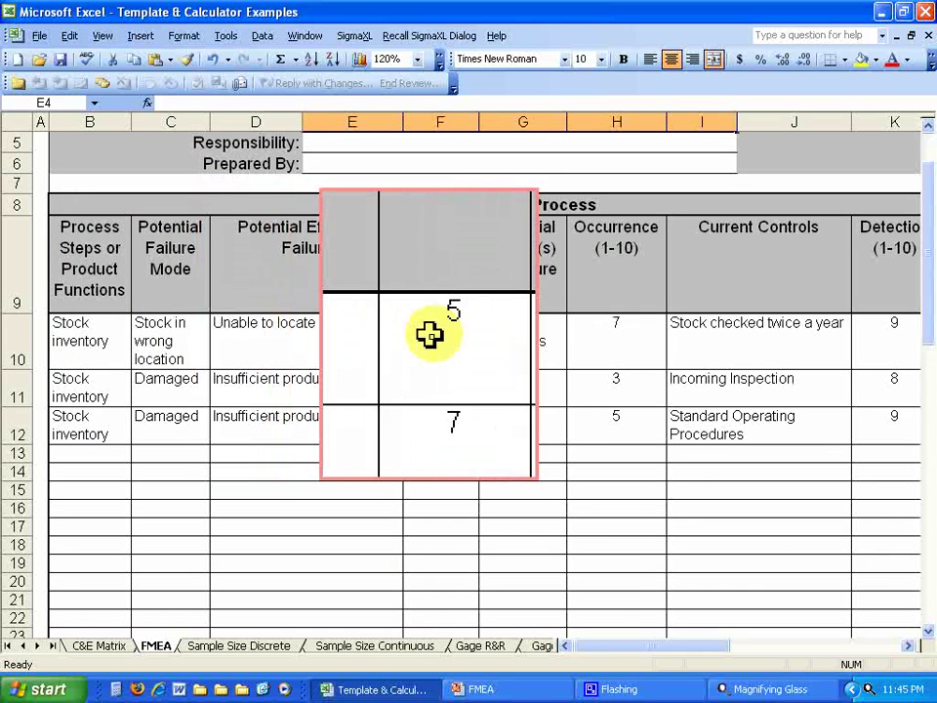
Scroll back to the FMEA form and move right to the RPN and Recommended Action columns.
scroll(438, 313, "down", 1)
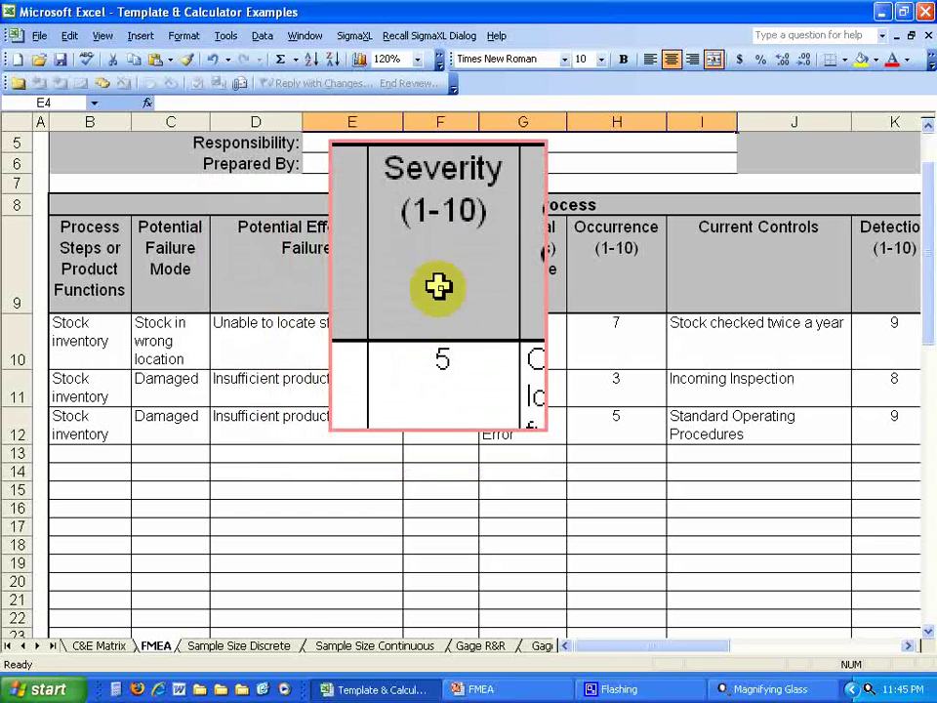
scroll(438, 314, "up", 1)
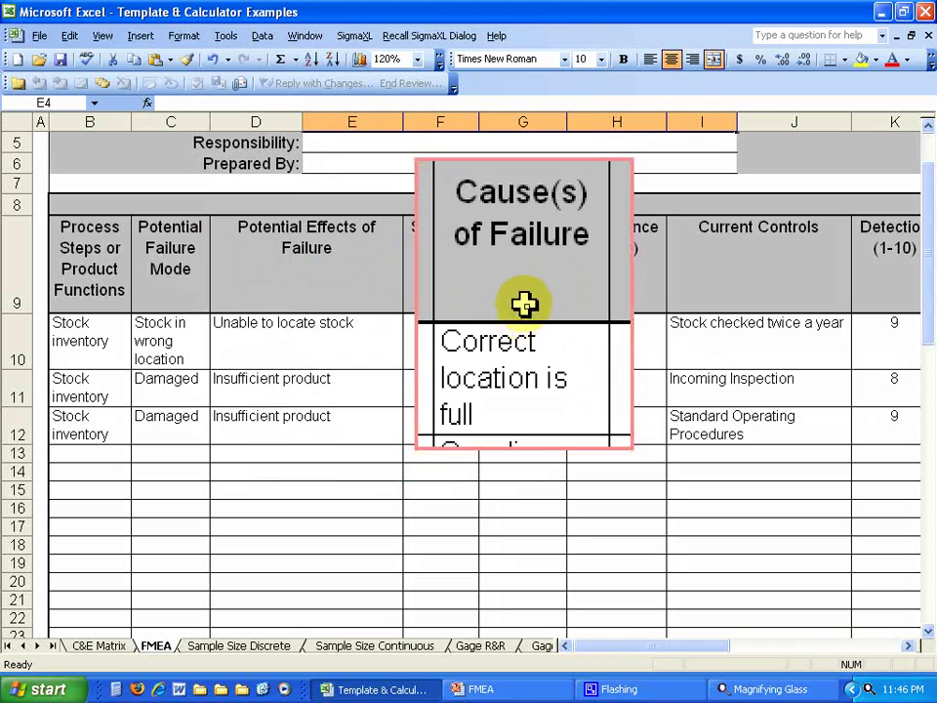
key("Right")
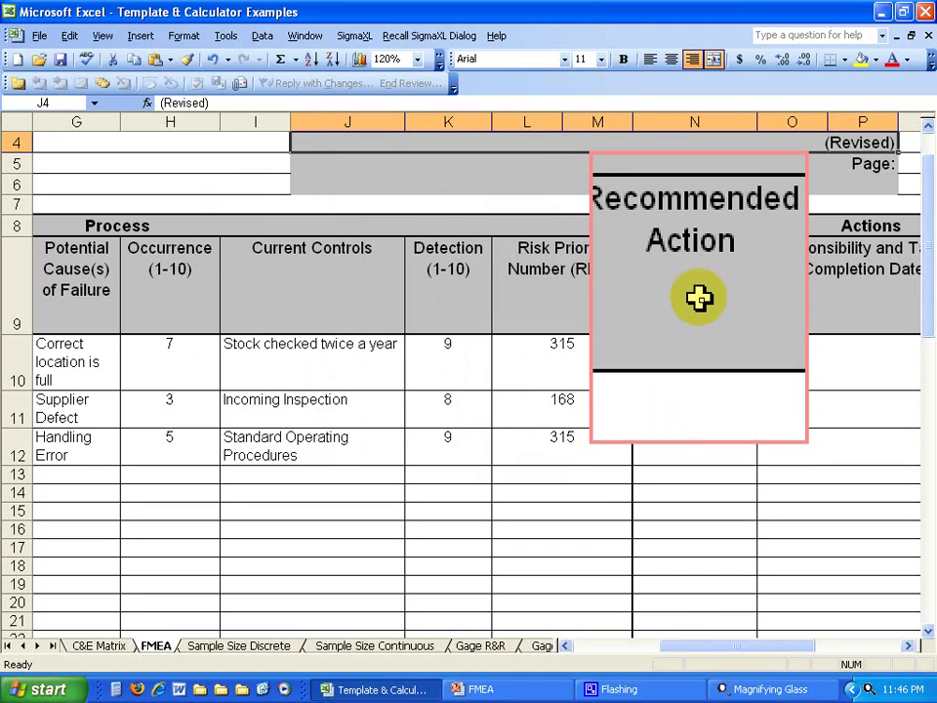
key("Escape")
Enter 'Audit Stock Monthly' as the recommended action in row 10.
left_click(665, 356)
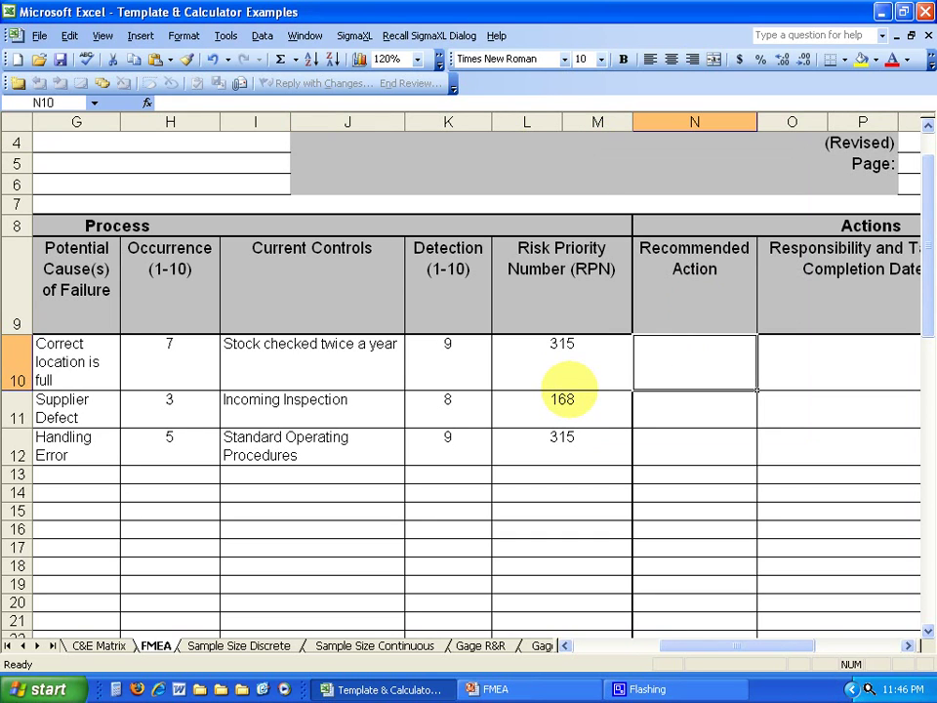
type("Au")
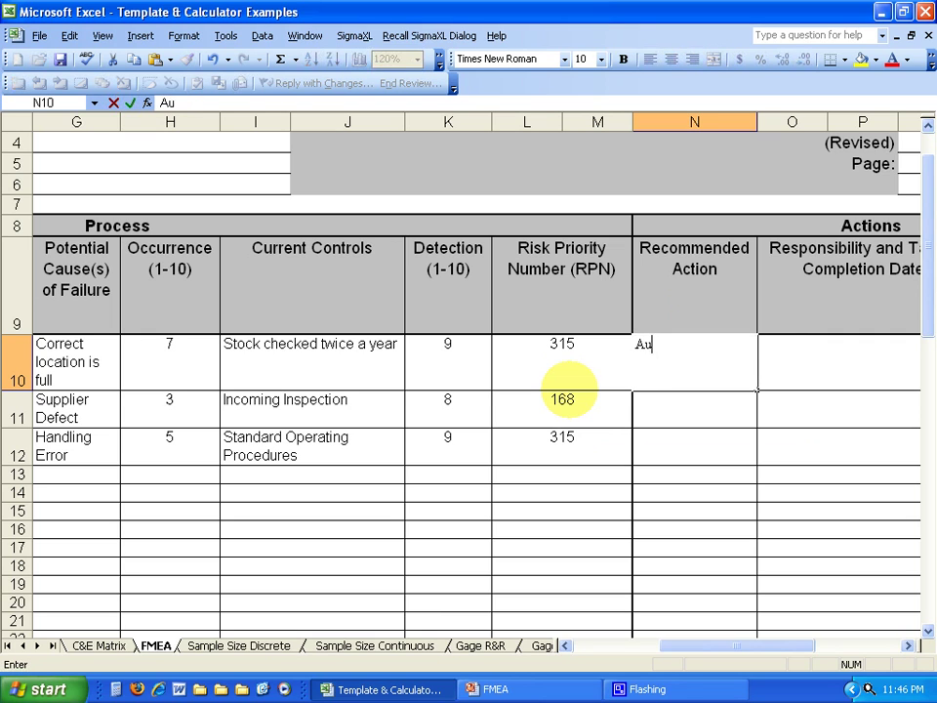
type("dit Soc")
key("BackSpace")
key("BackSpace")
type("tock ")
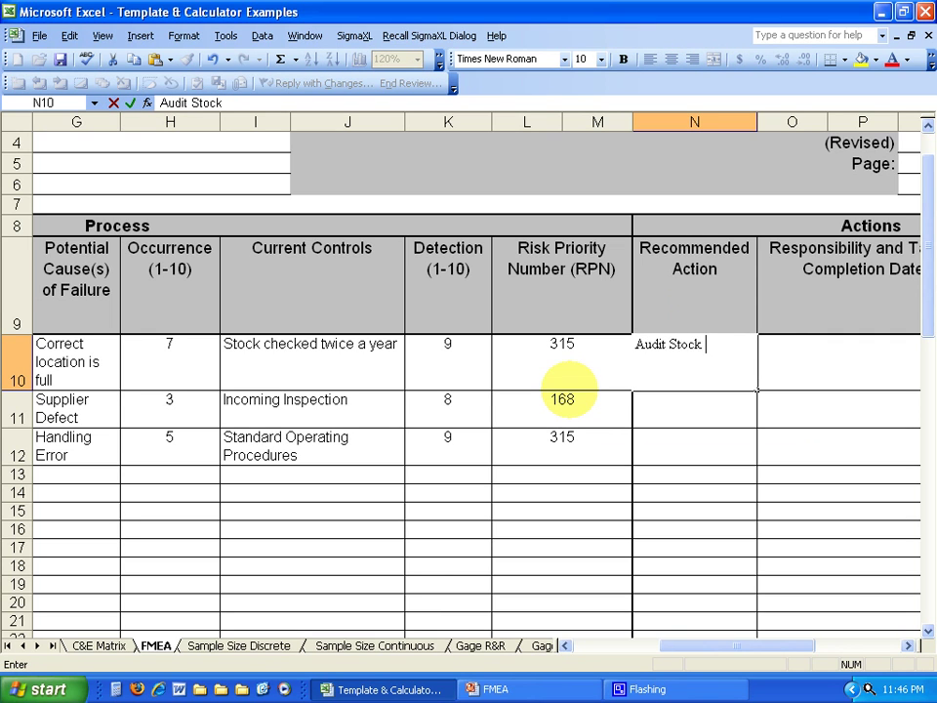
type("Monthly")
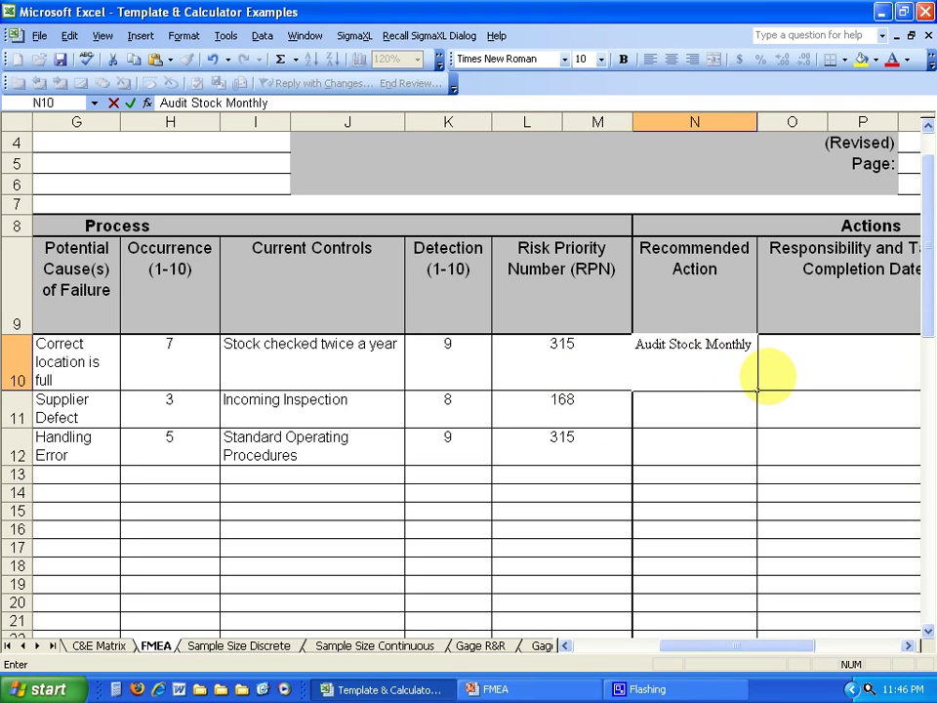
left_click(768, 375)
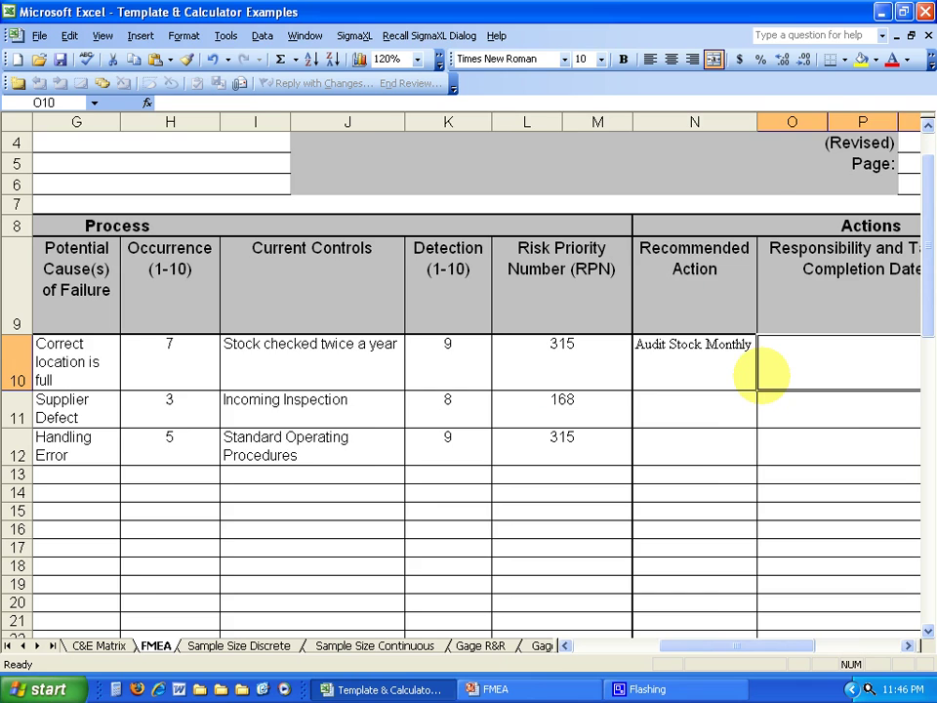
Enter the owner's name and target date 12/01/2009 in the responsibility cell.
key("Right")
key("Right")
key("Right")
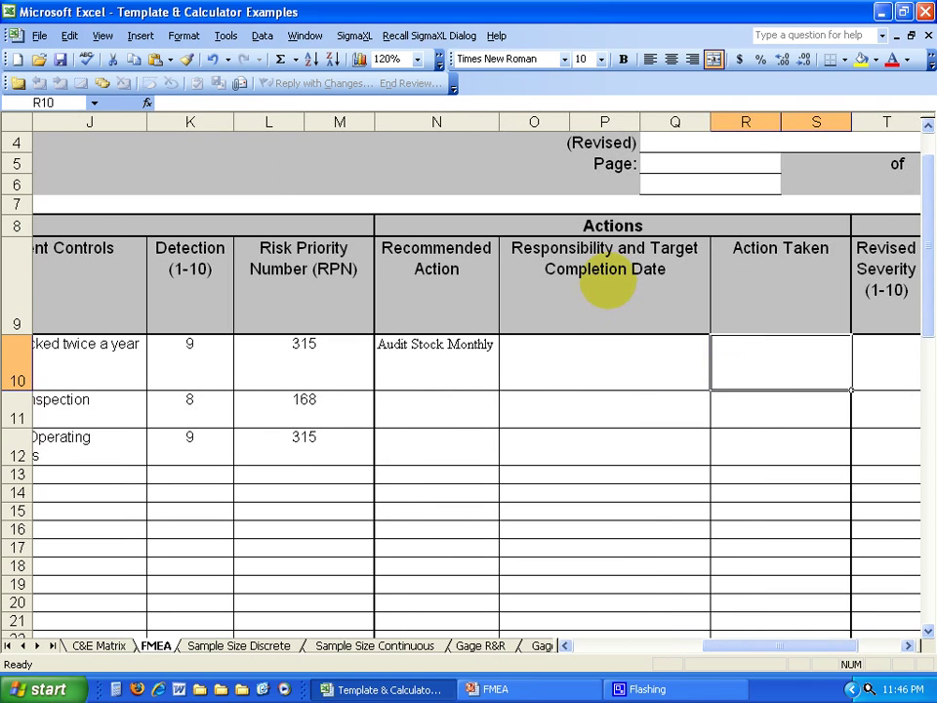
left_click(562, 367)
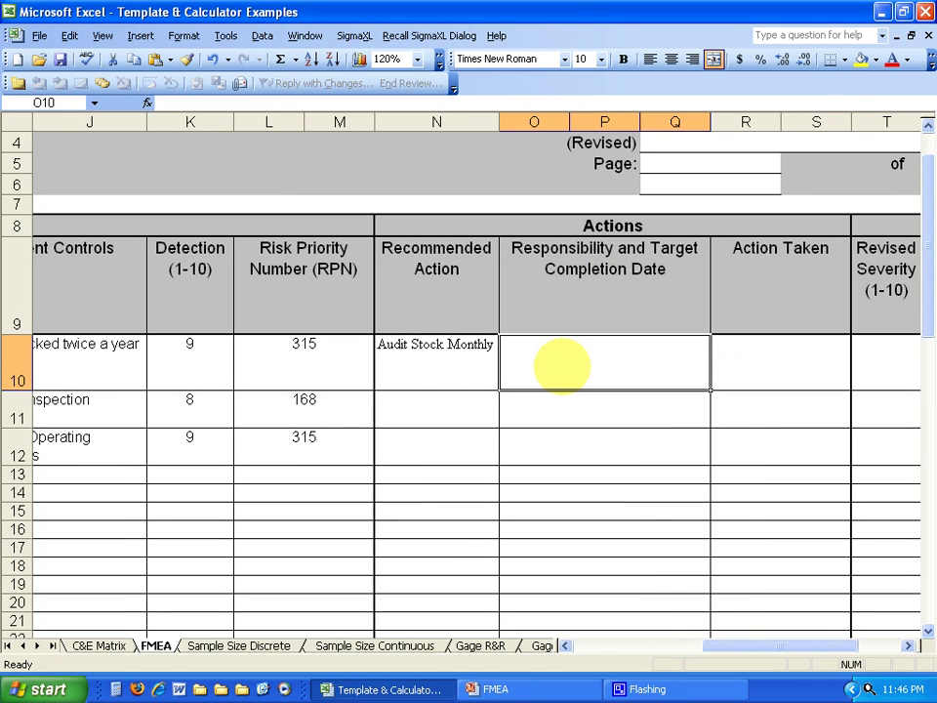
type("Bob")
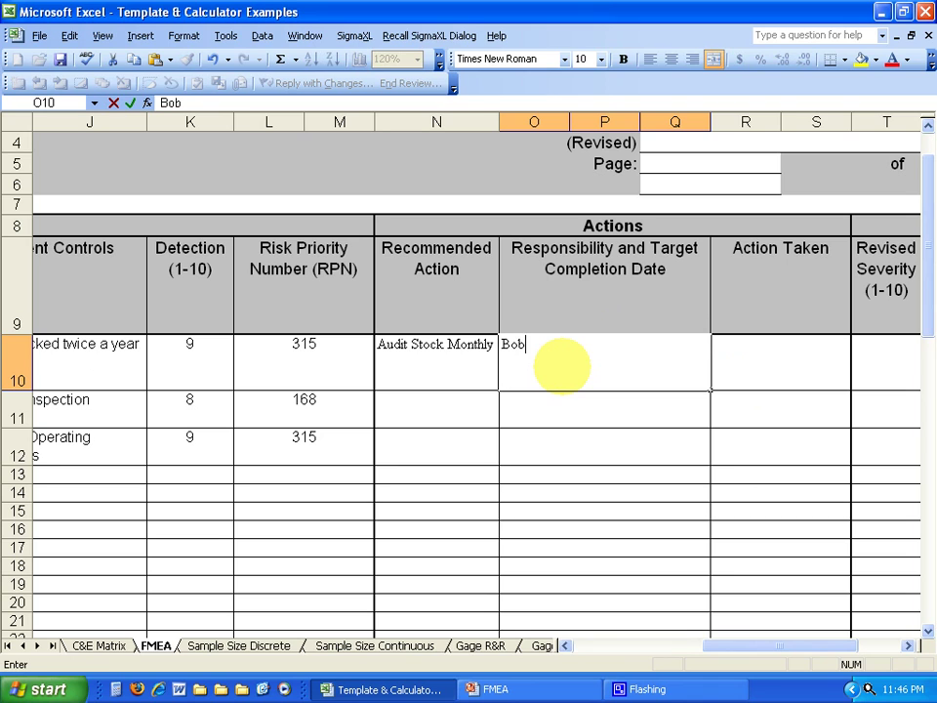
type(" M.")
type("12/01")
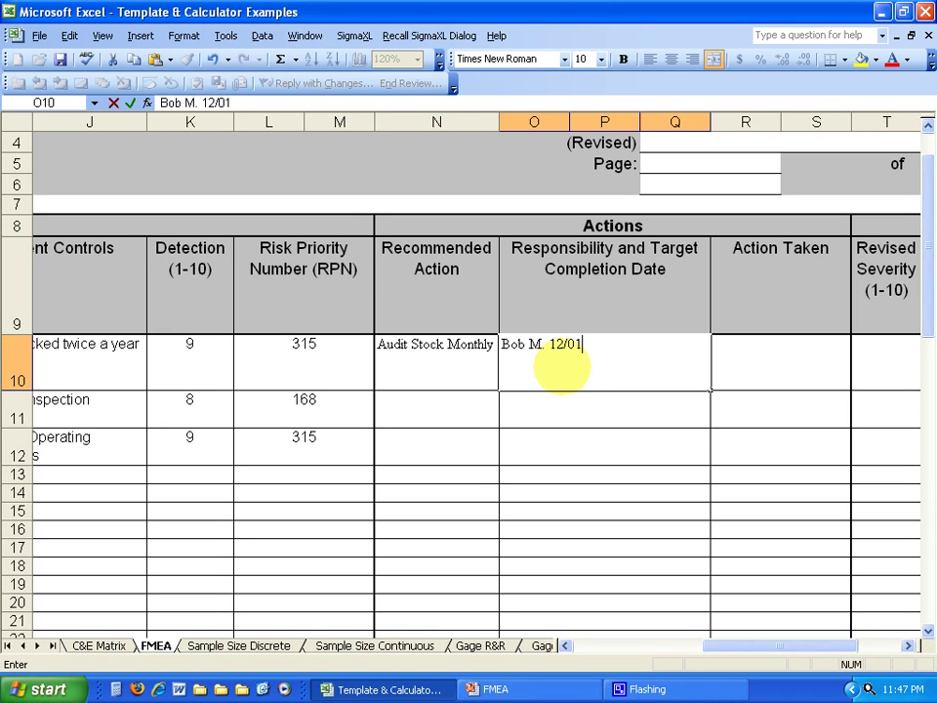
type("/2009")
key("Tab")
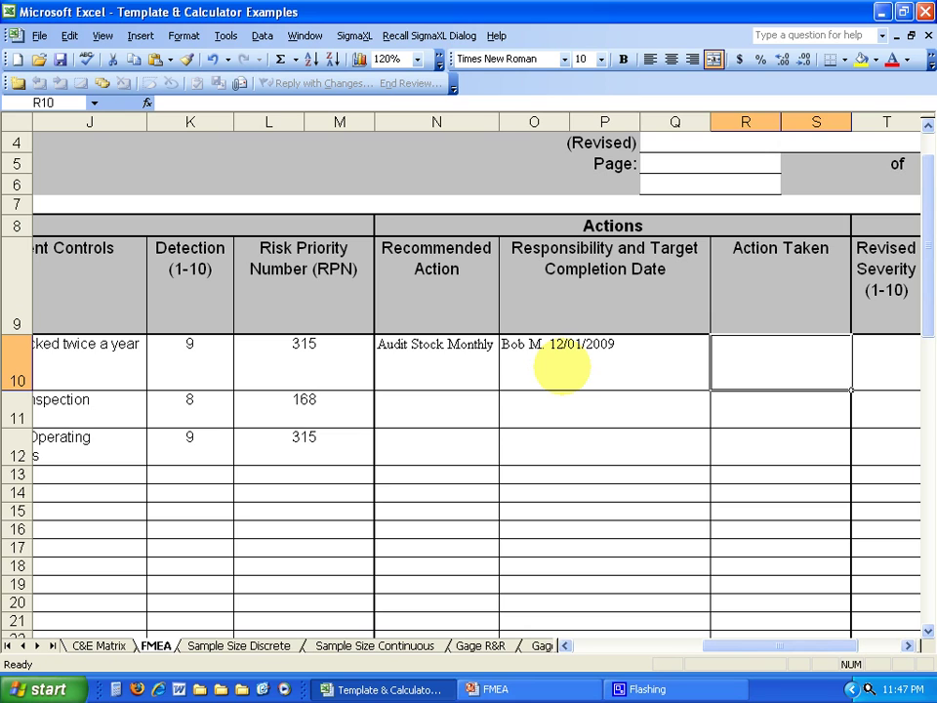
Enter 'developed monthly stock procedure for audit' as the action taken.
type("deveop")
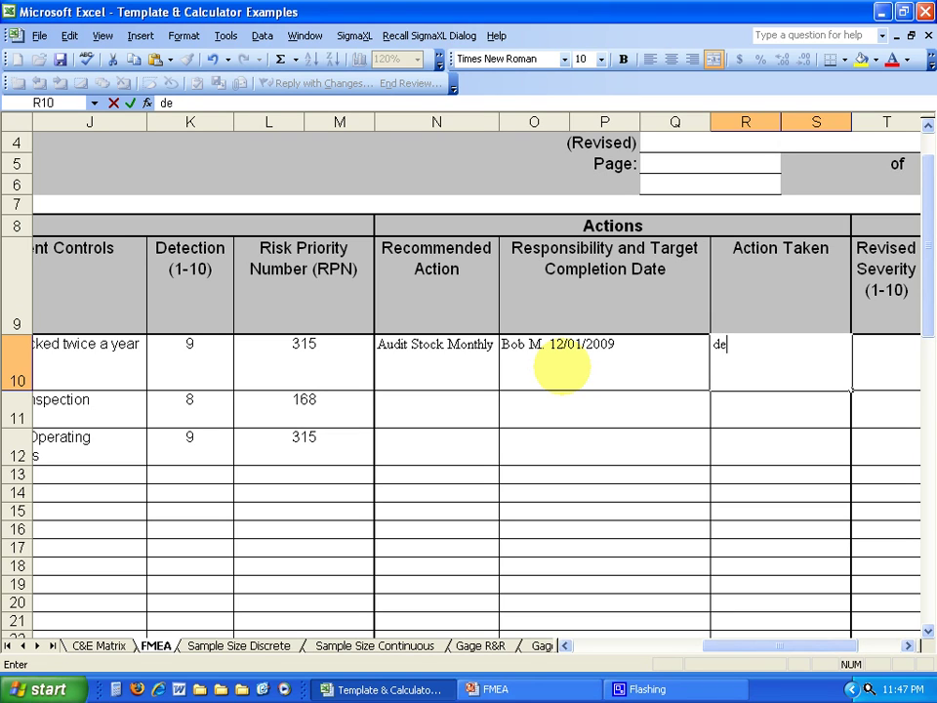
key("BackSpace")
key("BackSpace")
type("loped s")
key("BackSpace")
type("mo")
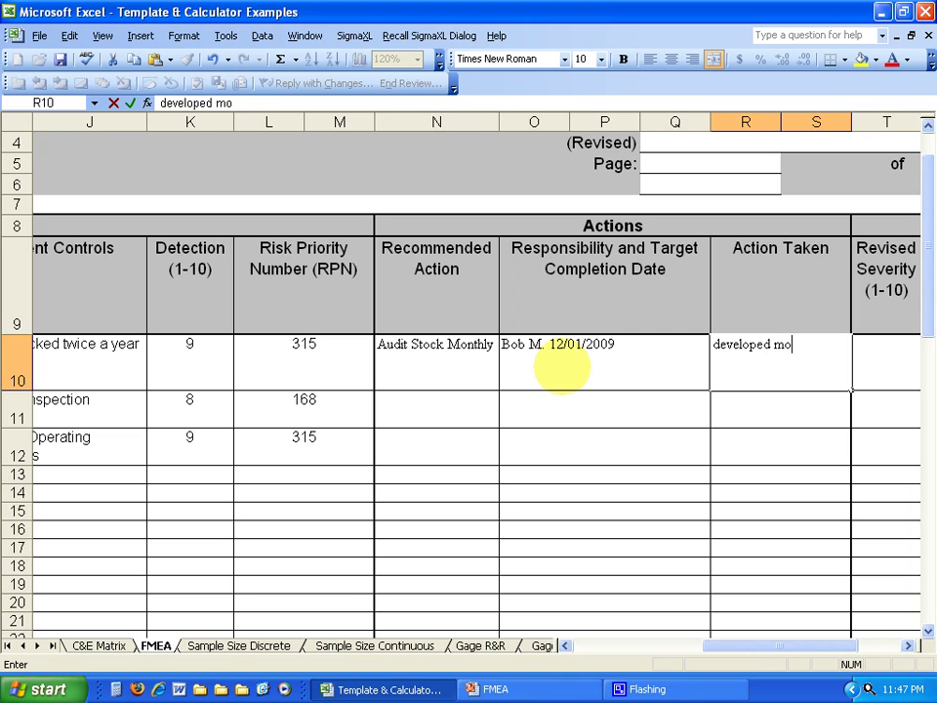
type("nthly stoc")
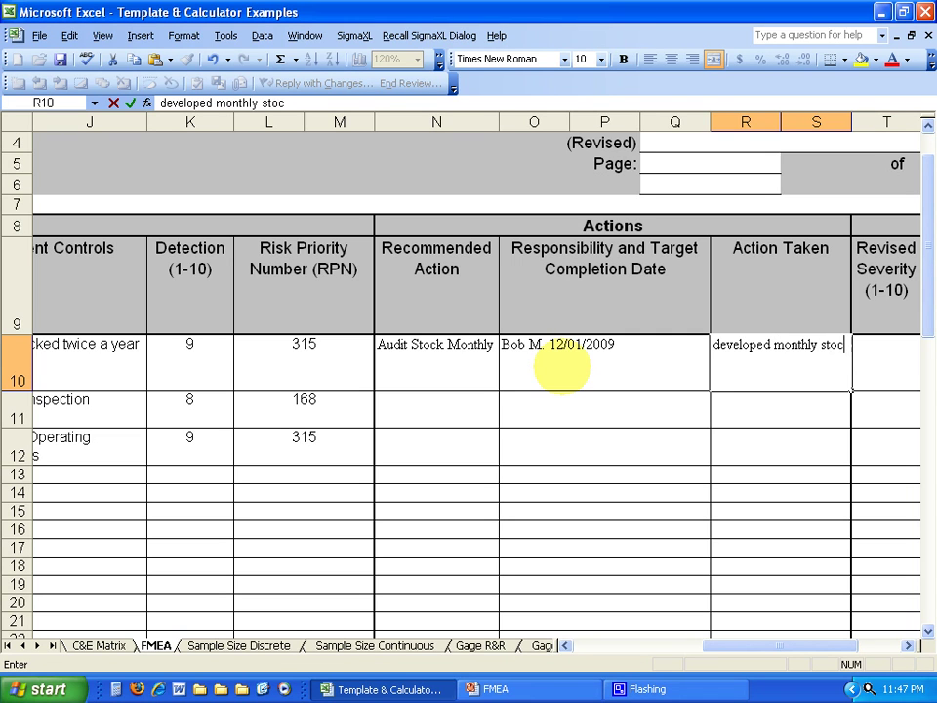
type("k proced")
key("BackSpace")
type("cedure ")
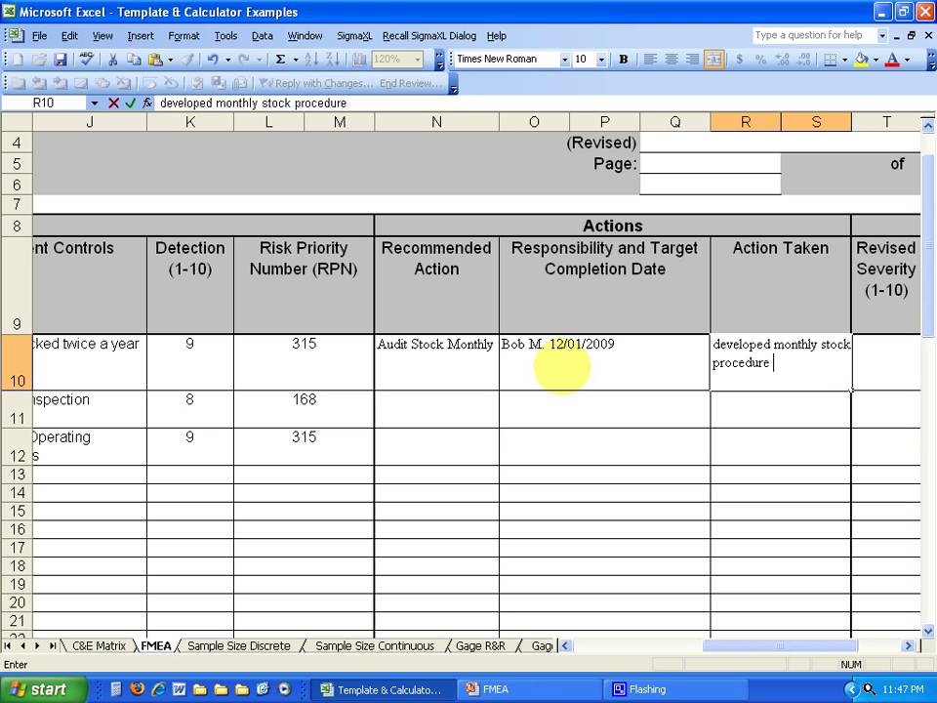
type("for audit")
key("Tab")
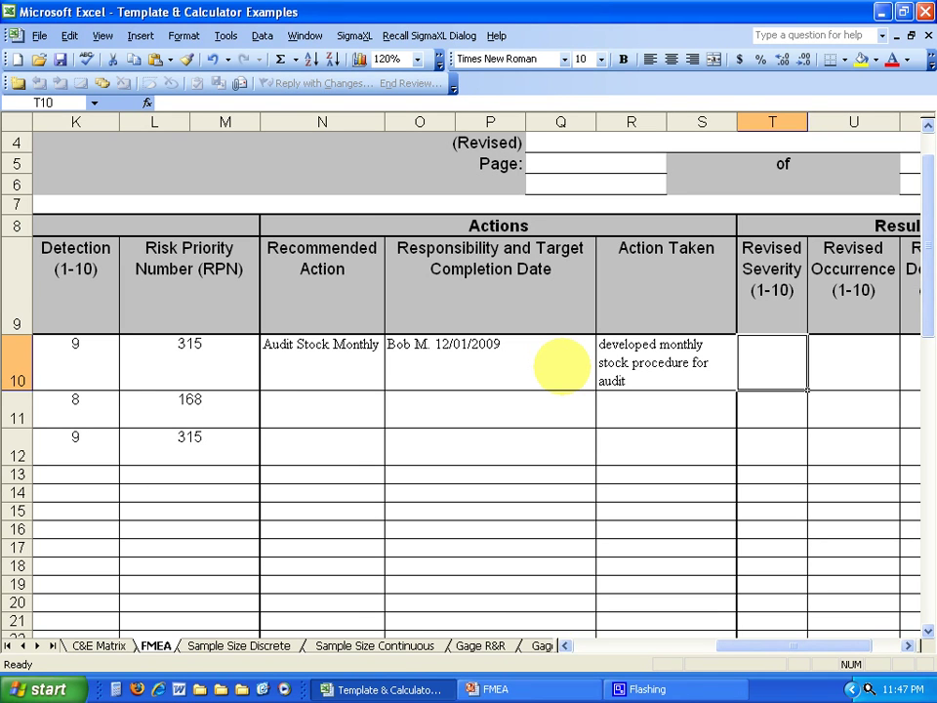
Move through row 10's Revised columns back to Revised Severity, then return to the FMEA presentation.
key("Tab")
key("Tab")
key("Tab")
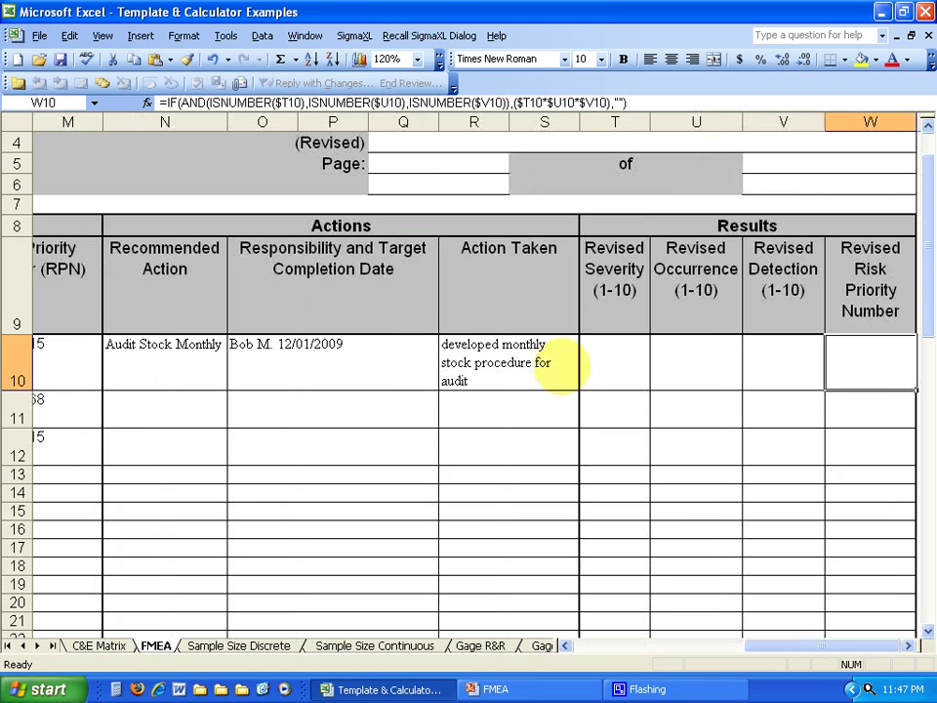
key("Tab")
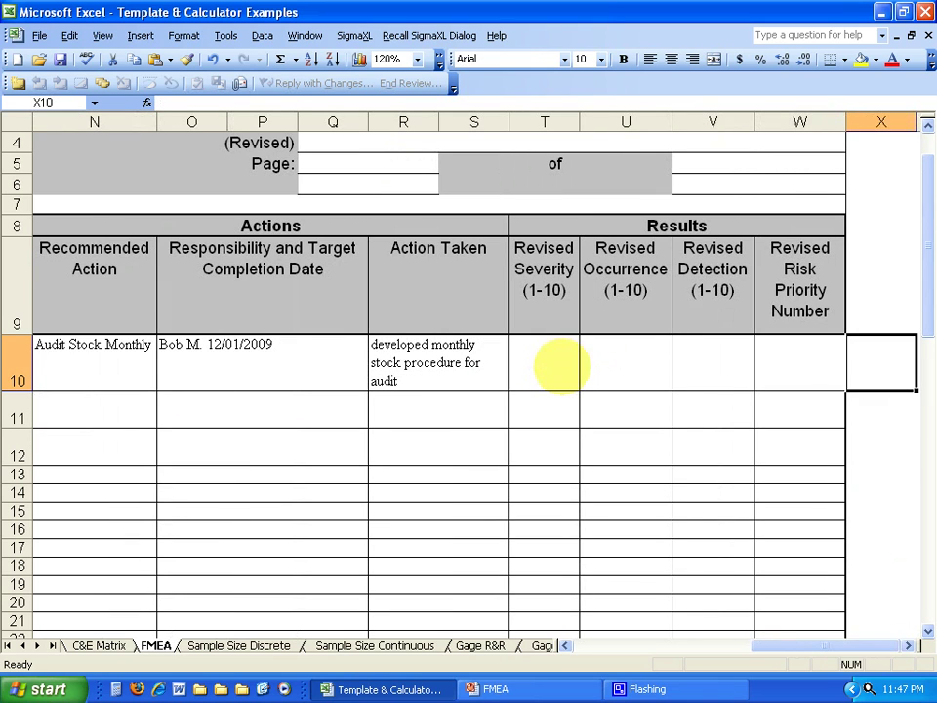
key("shift+Tab")
key("shift+Tab")
key("shift+Tab")
key("shift+Tab")
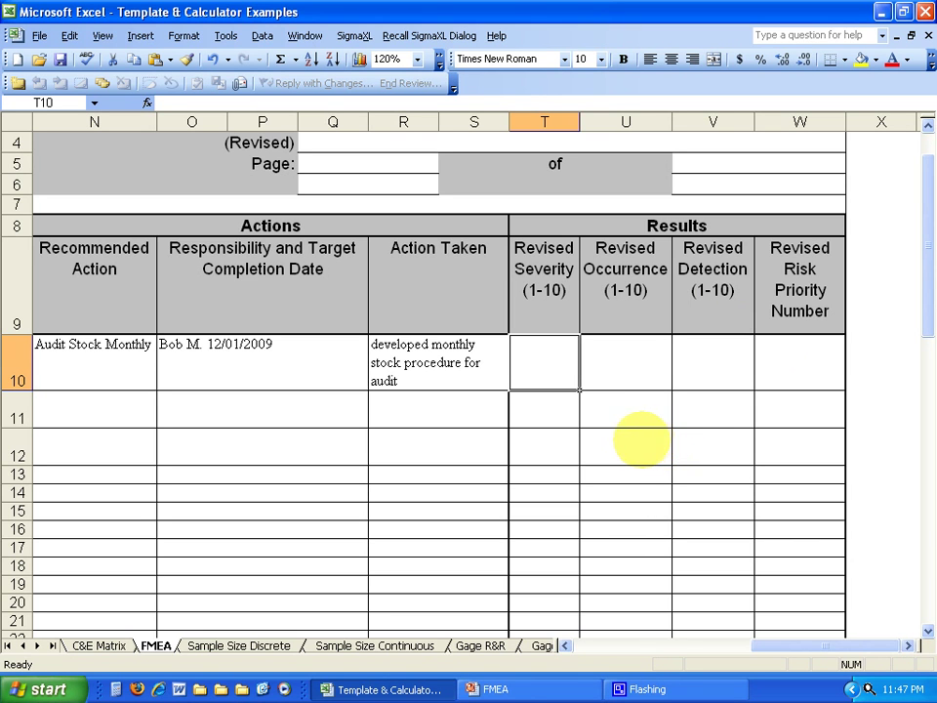
left_click(498, 676)
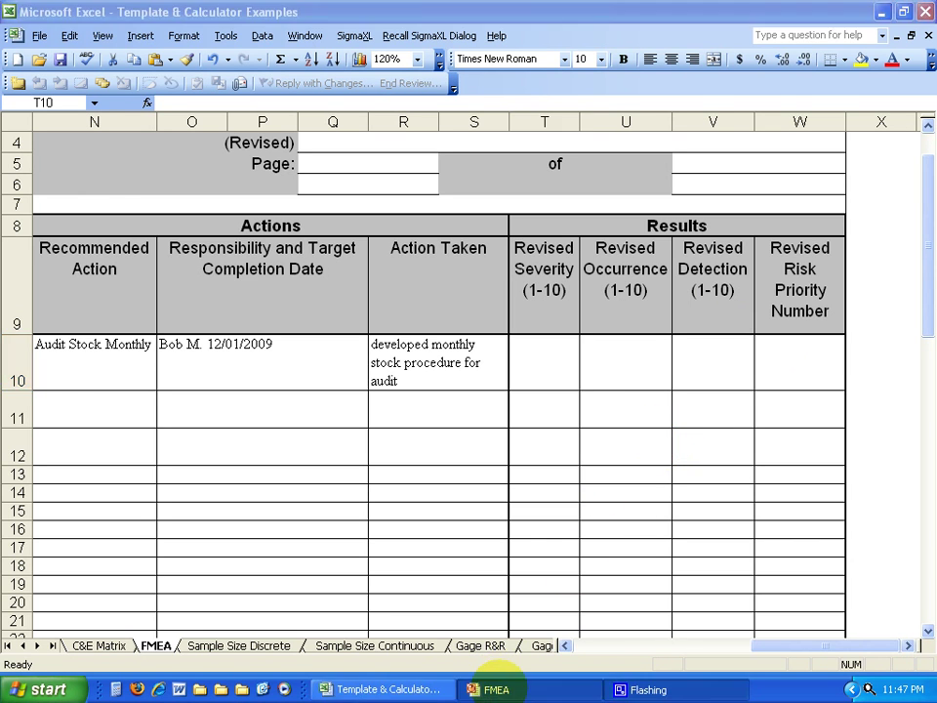